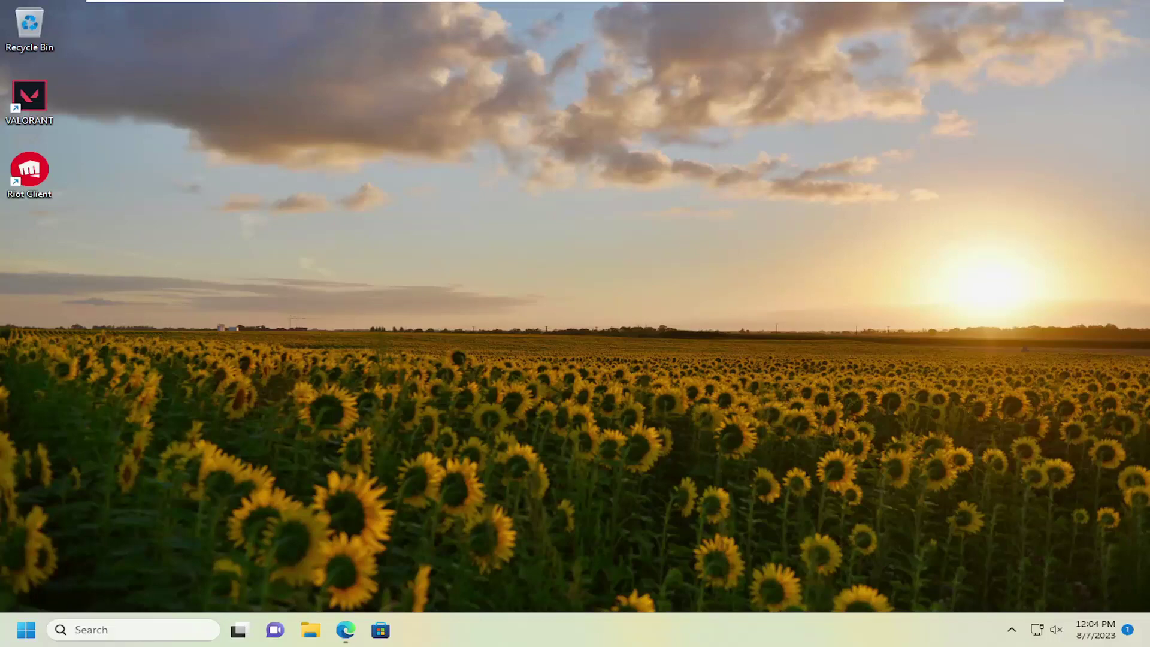
Step: Search Windows for "device manager", open Device Manager and reposition its window
{"action": "left_click", "coordinate": [18, 630]}
{"action": "type", "text": "devi"}
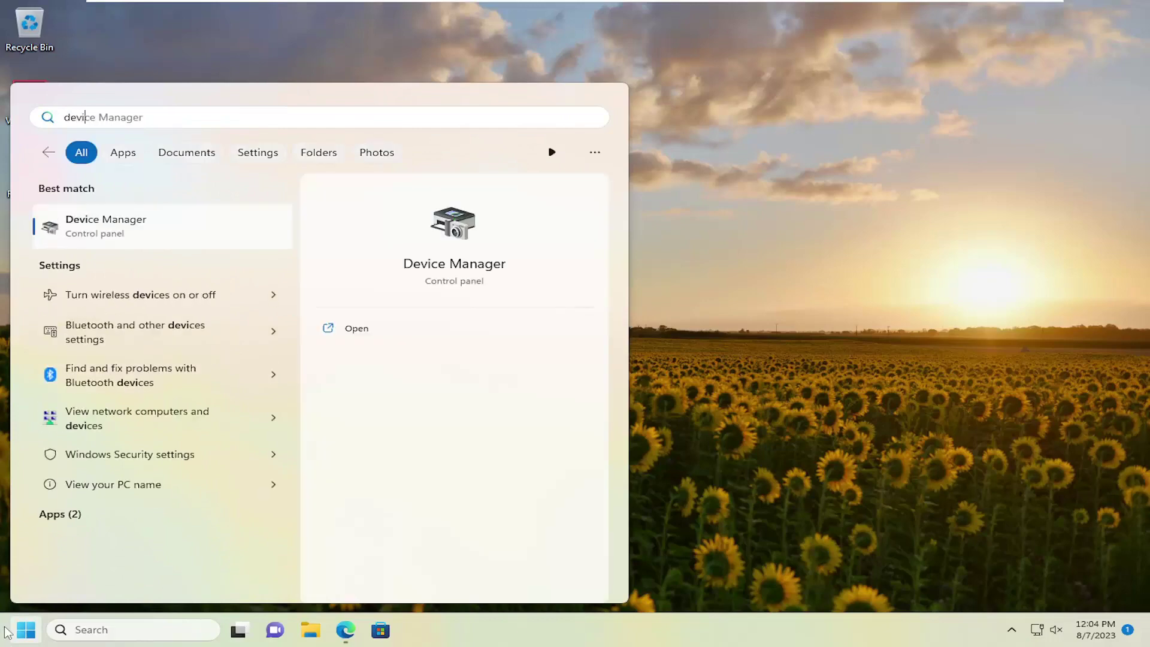
{"action": "type", "text": "ce manager"}
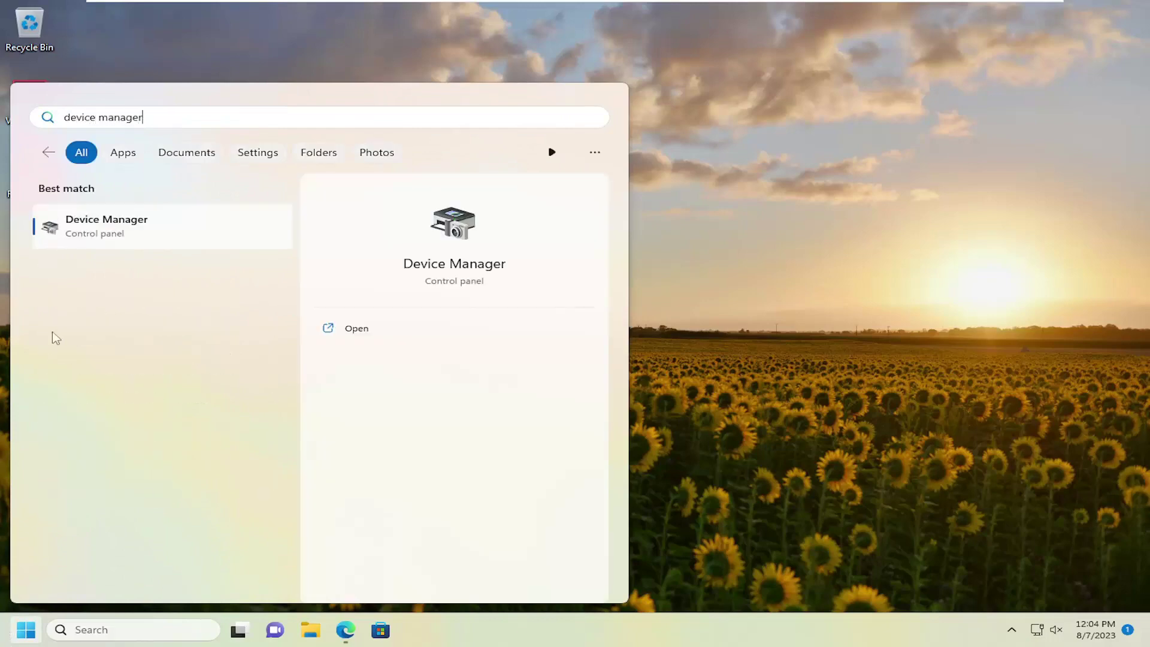
{"action": "left_click", "coordinate": [101, 222]}
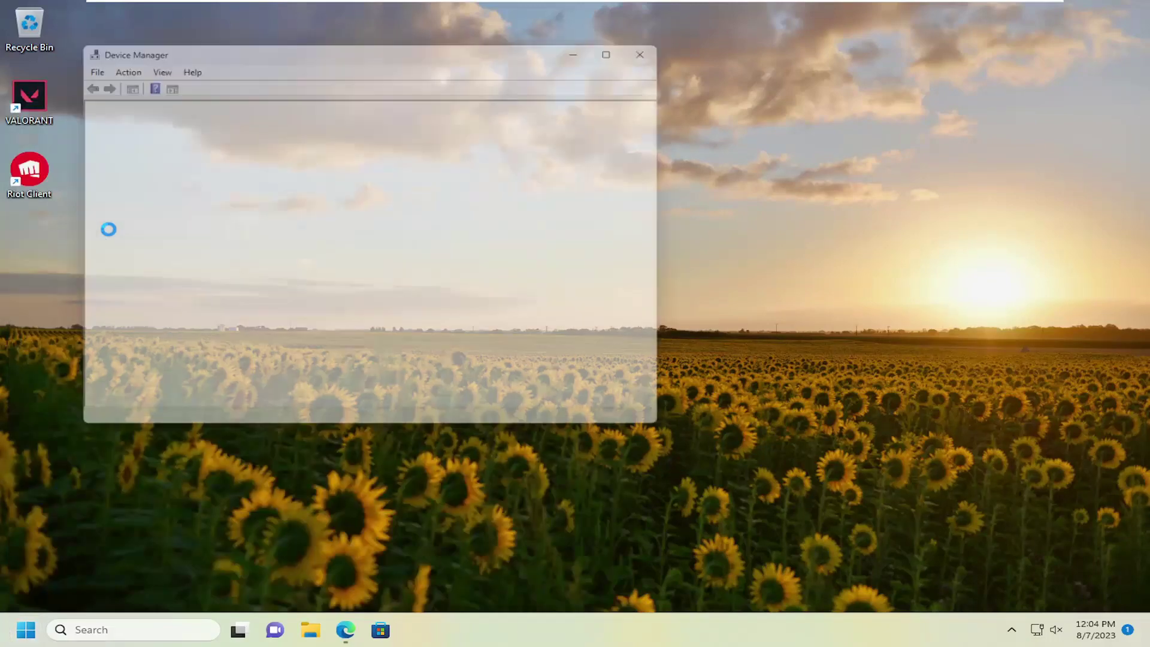
{"action": "left_click_drag", "start_coordinate": [441, 27], "coordinate": [691, 139]}
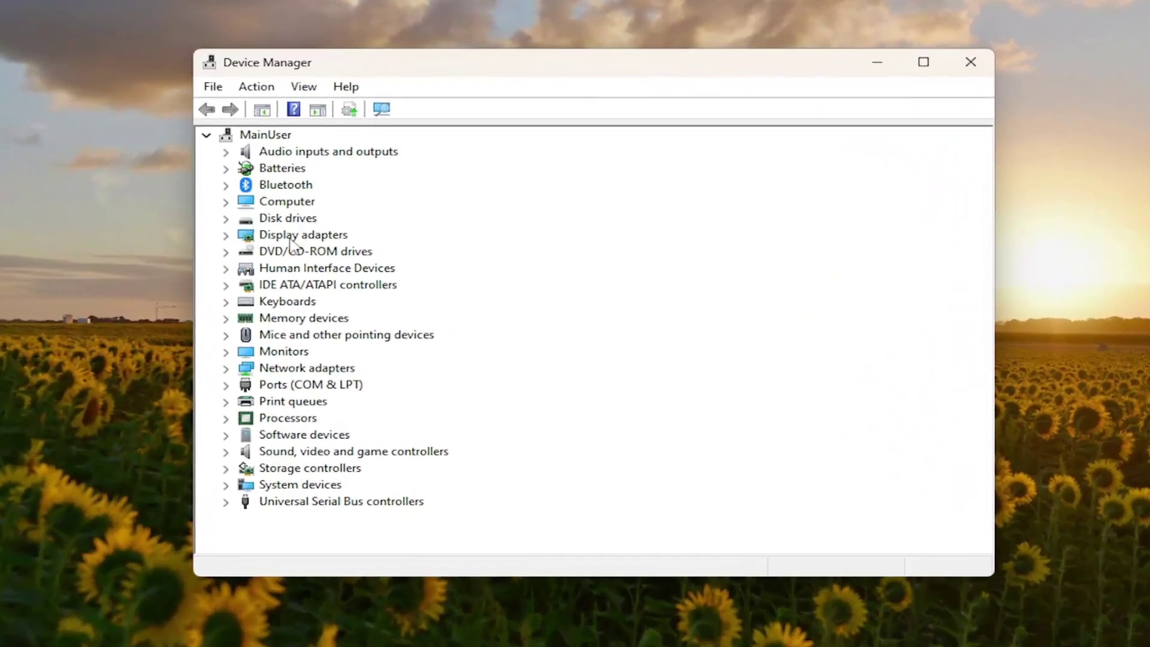
Step: Start a driver update for the VMware SVGA 3D display adapter, choosing to pick from the available drivers on the computer
{"action": "double_click", "coordinate": [370, 258]}
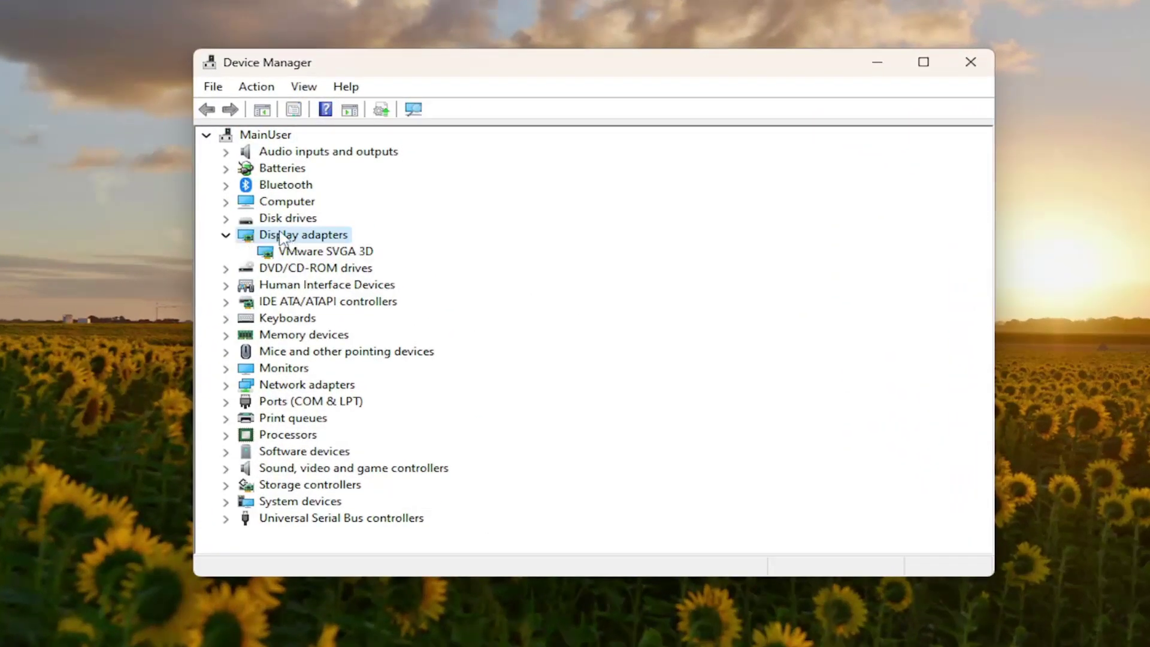
{"action": "left_click", "coordinate": [296, 252]}
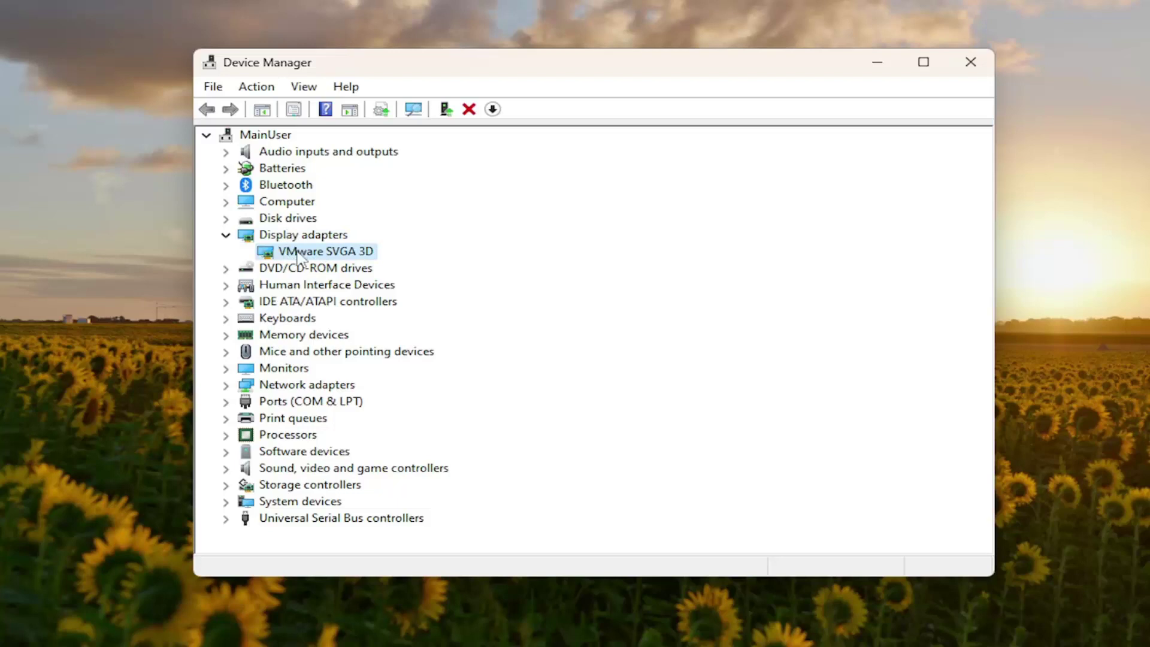
{"action": "right_click", "coordinate": [296, 252]}
{"action": "left_click", "coordinate": [345, 261]}
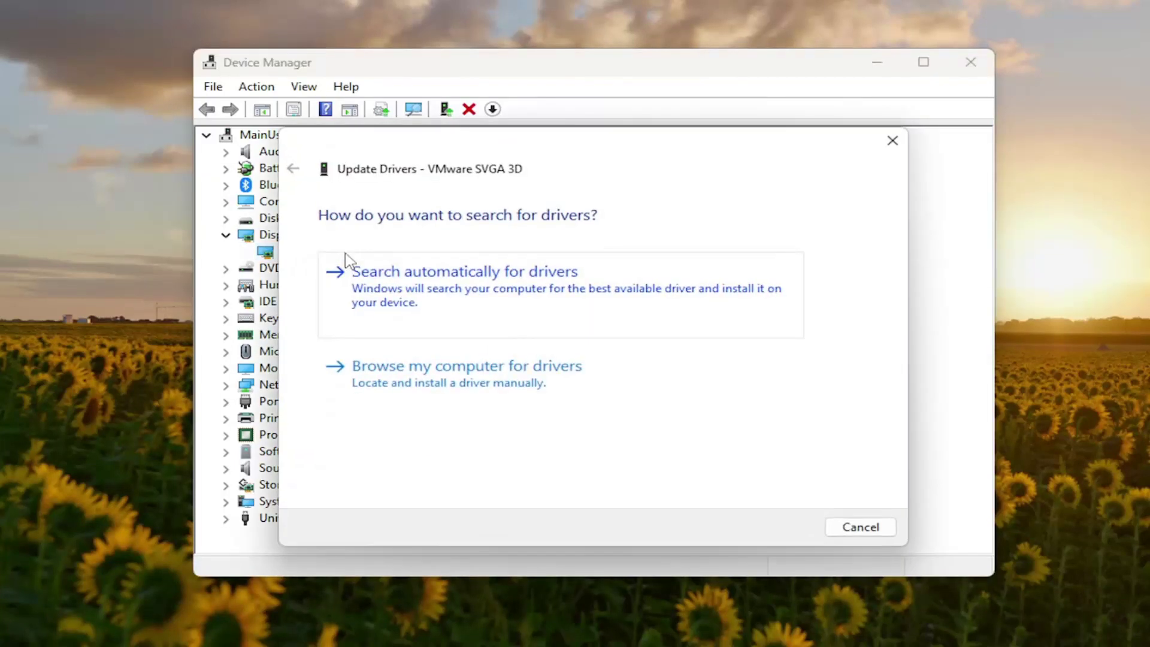
{"action": "left_click", "coordinate": [462, 375]}
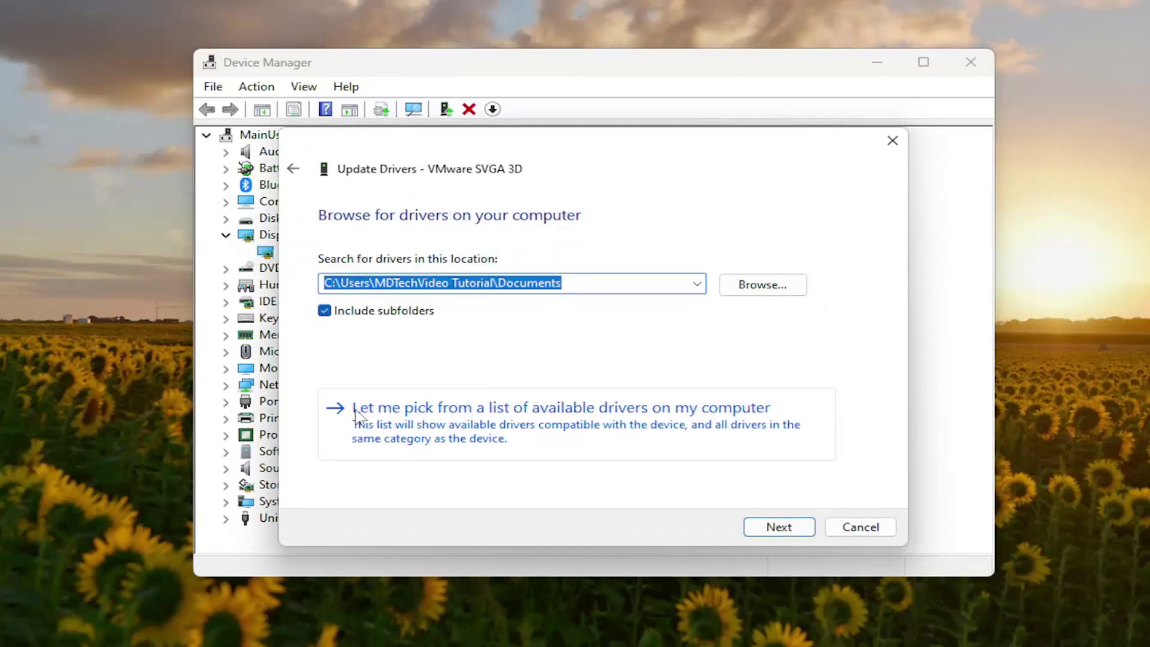
{"action": "left_click", "coordinate": [519, 431]}
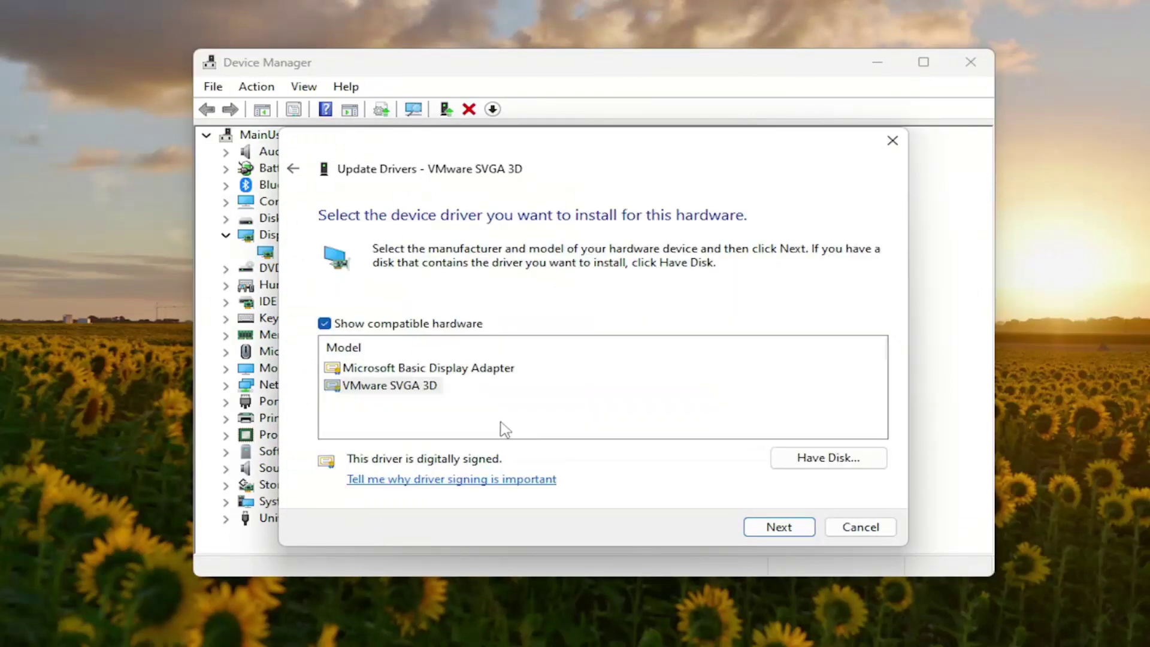
Step: Install the VMware SVGA 3D driver from the compatible hardware list, close the wizard and restart the computer
{"action": "left_click", "coordinate": [379, 386]}
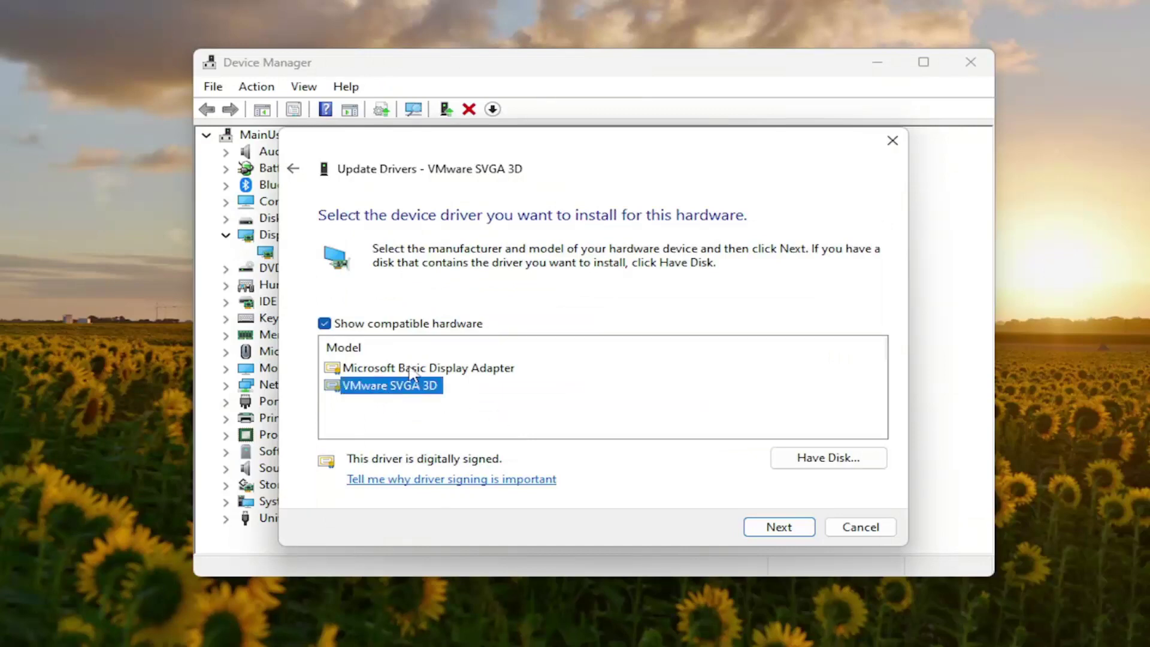
{"action": "left_click", "coordinate": [407, 369]}
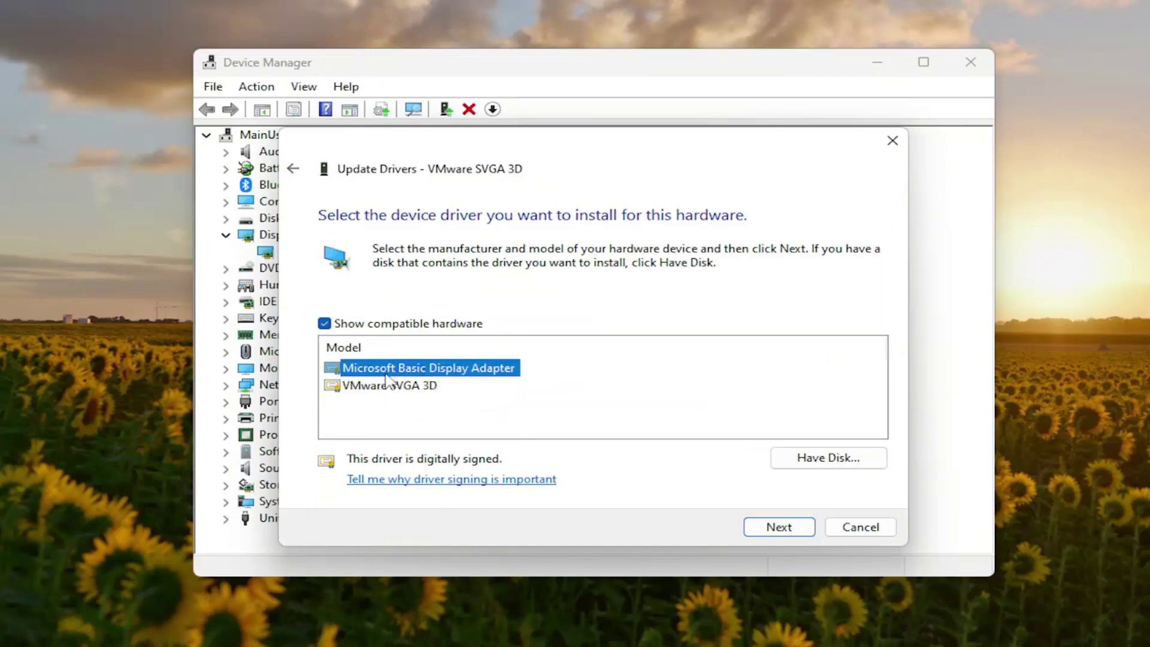
{"action": "left_click", "coordinate": [402, 386]}
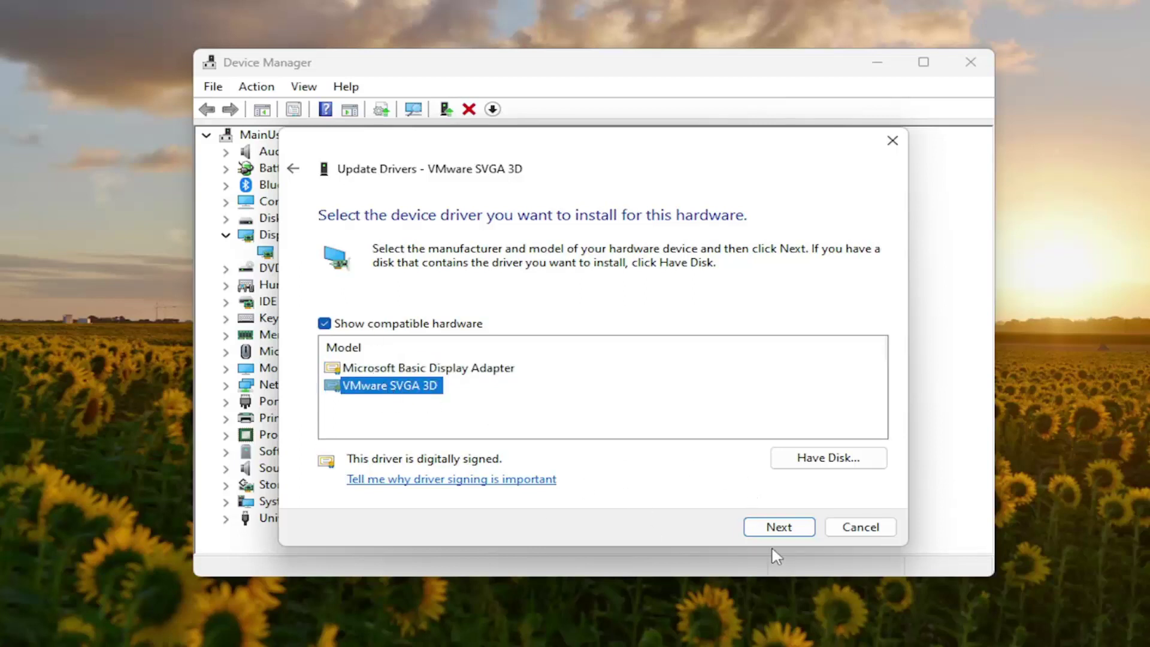
{"action": "left_click", "coordinate": [773, 527]}
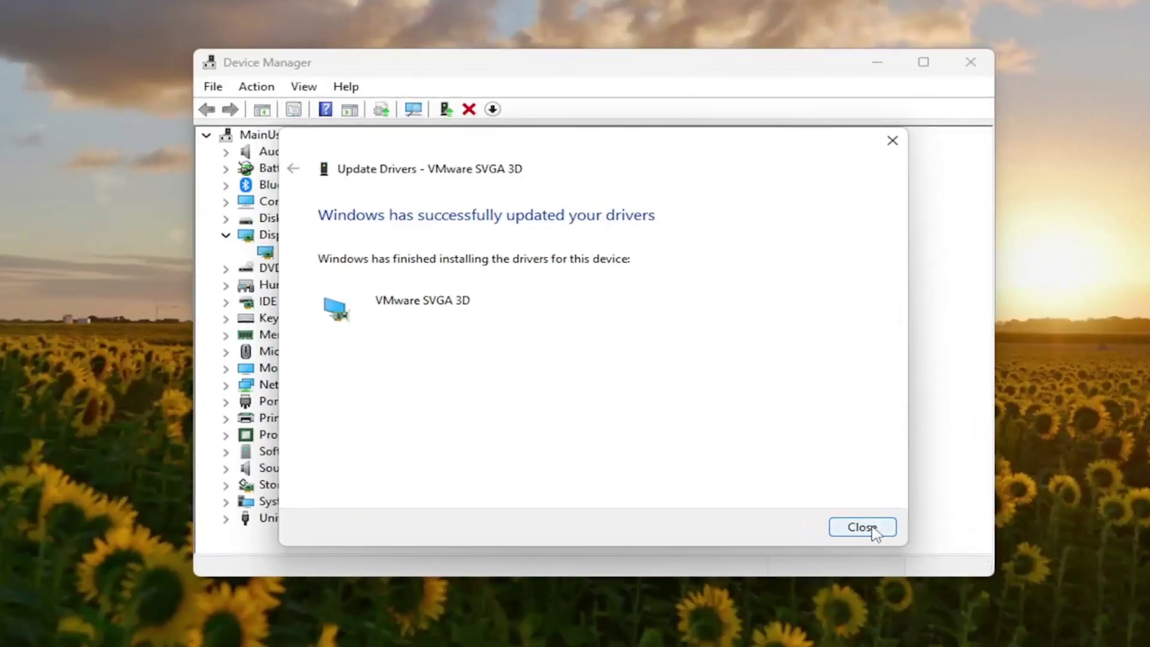
{"action": "left_click", "coordinate": [873, 528]}
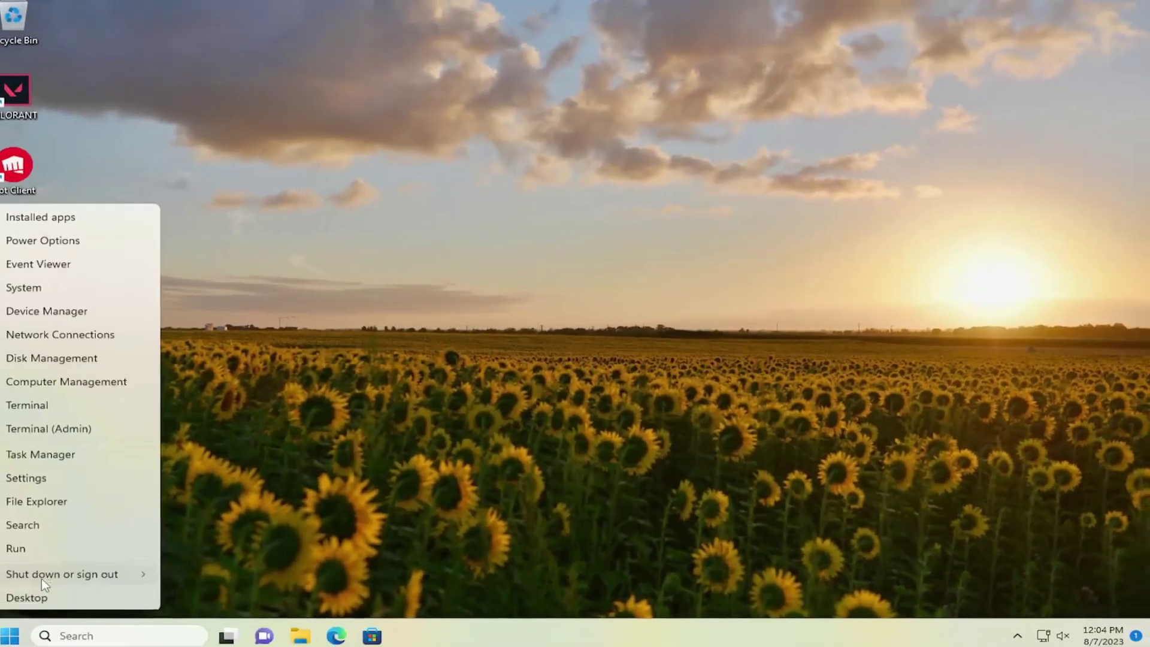
{"action": "mouse_move", "coordinate": [90, 573]}
{"action": "left_click", "coordinate": [204, 568]}
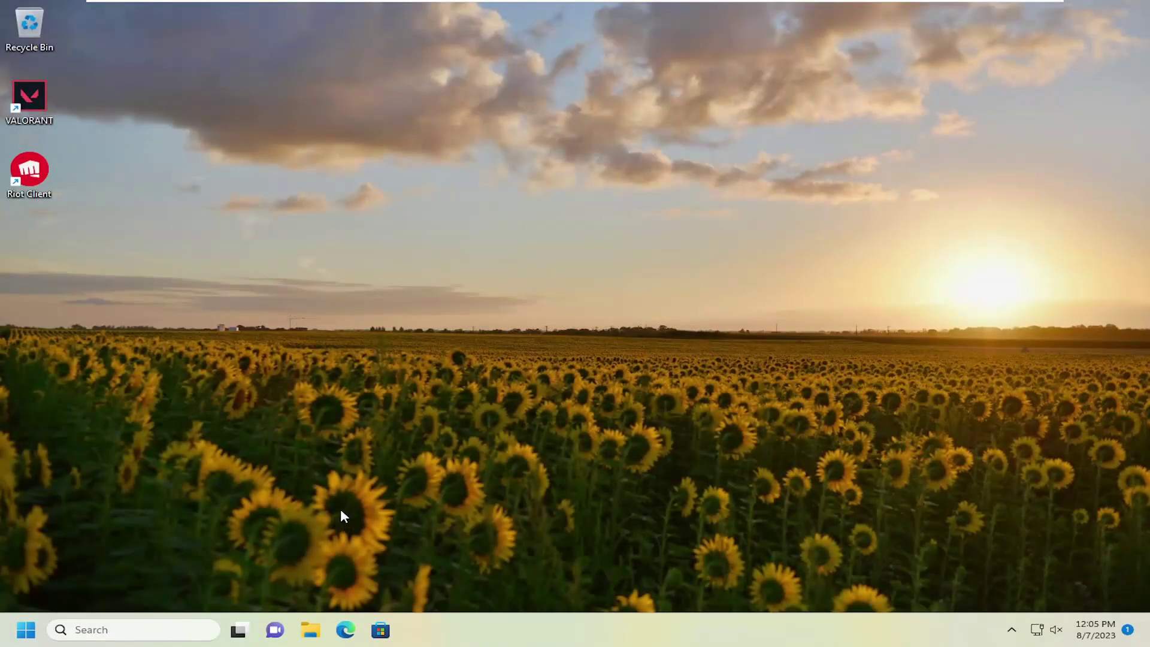
Step: Open Microsoft Edge maximized, dismiss the offer to restore pages, and search Google for "amd driver detection tool"
{"action": "left_click", "coordinate": [346, 629]}
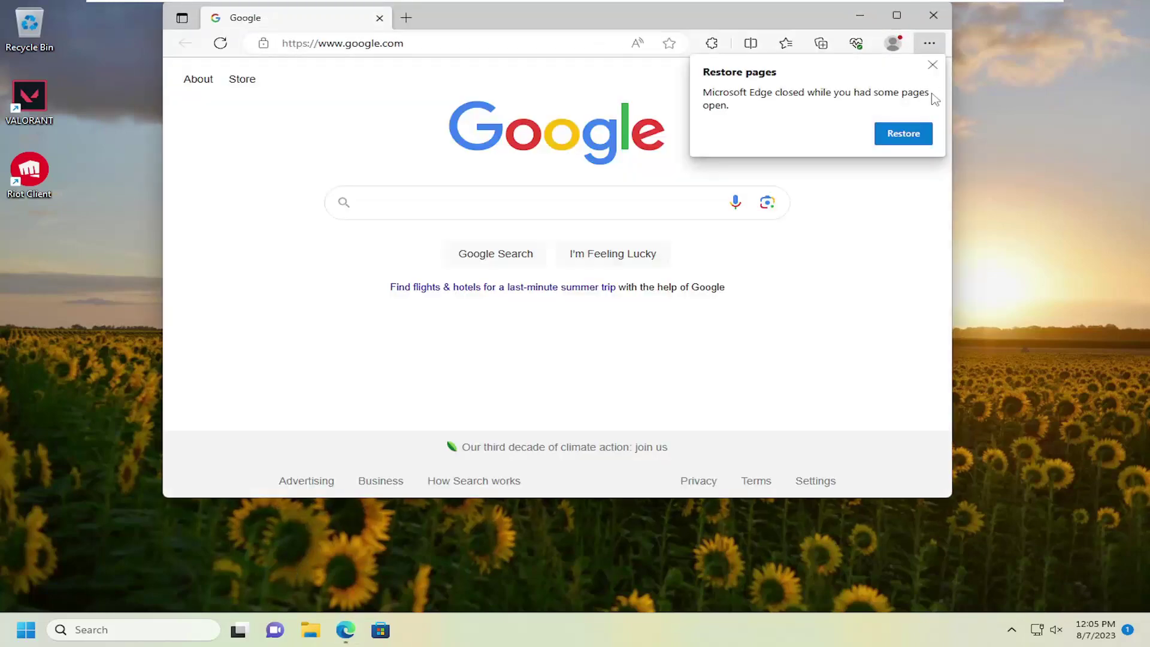
{"action": "left_click", "coordinate": [932, 65]}
{"action": "left_click", "coordinate": [900, 14]}
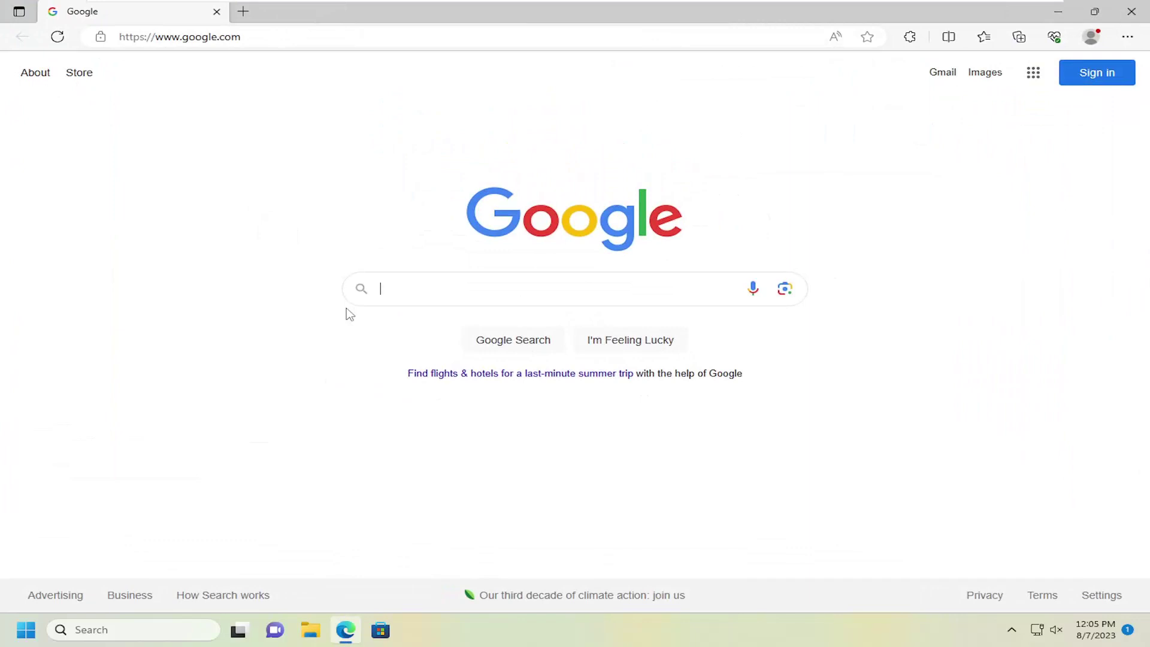
{"action": "left_click", "coordinate": [366, 291]}
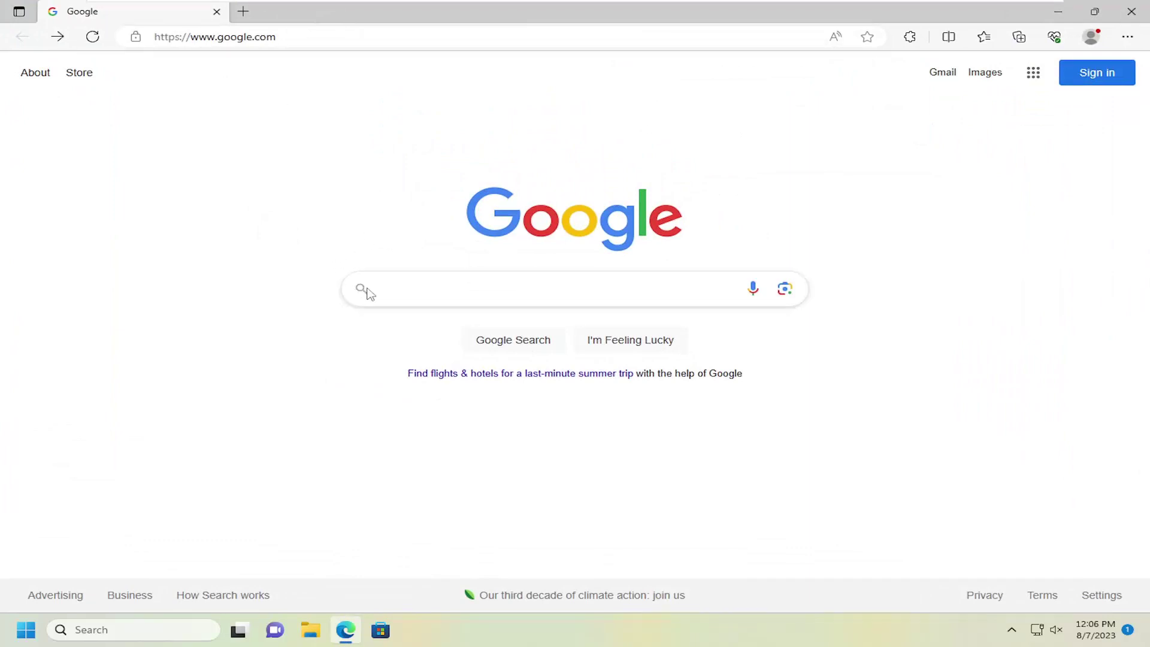
{"action": "type", "text": "amd"}
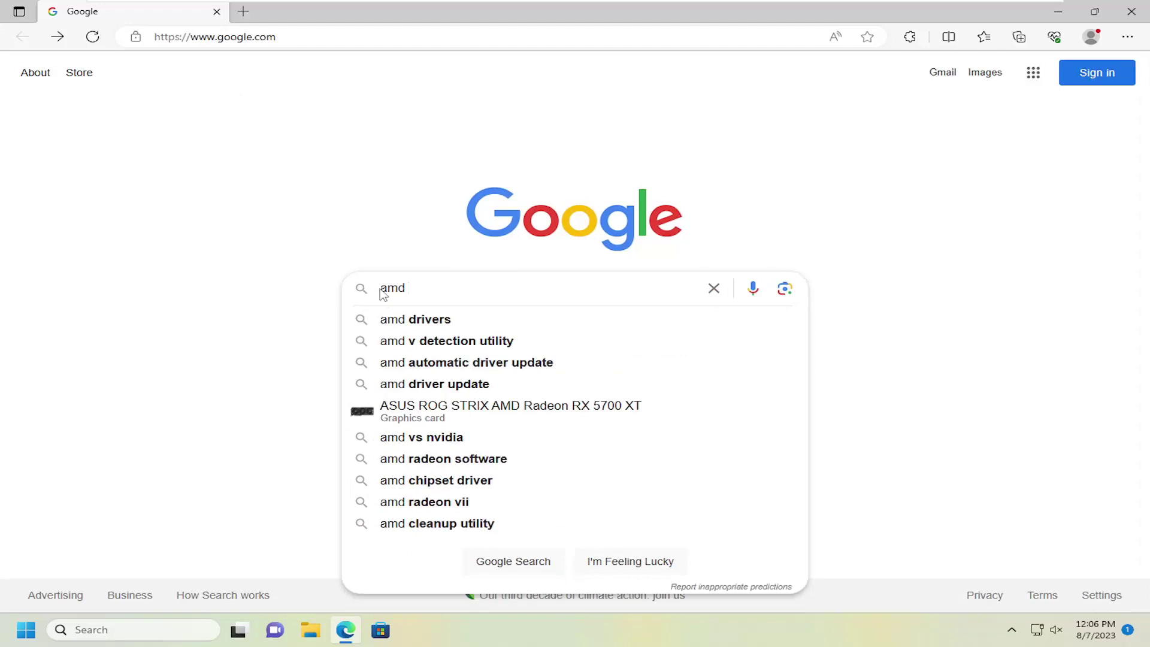
{"action": "type", "text": " driver"}
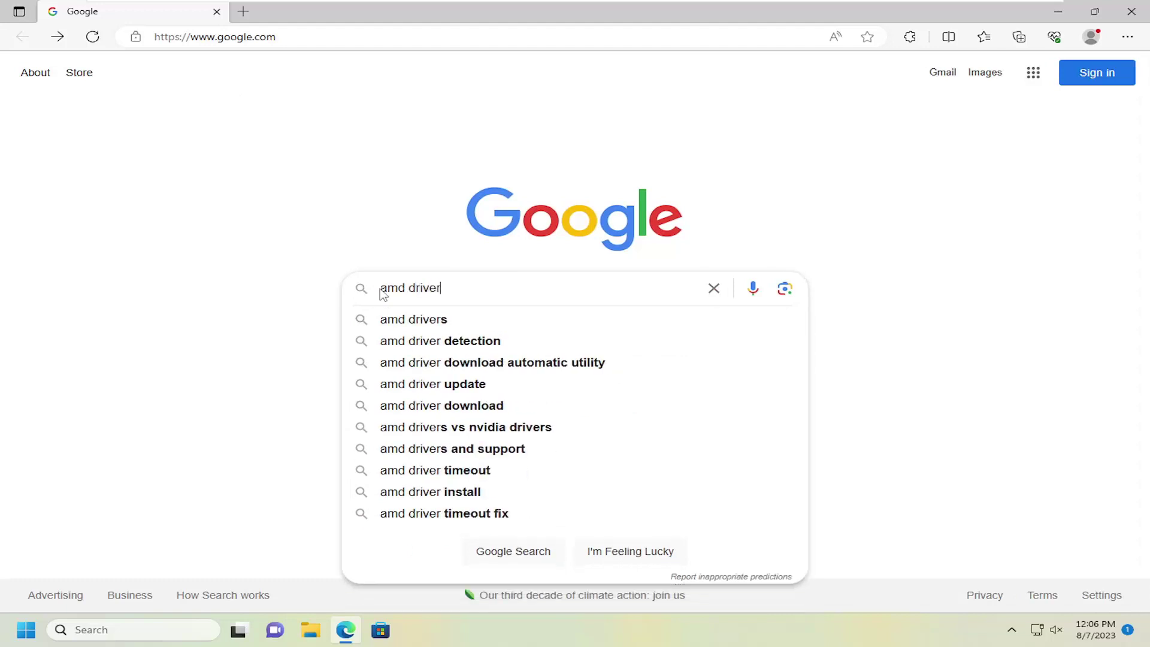
{"action": "type", "text": " detection tool"}
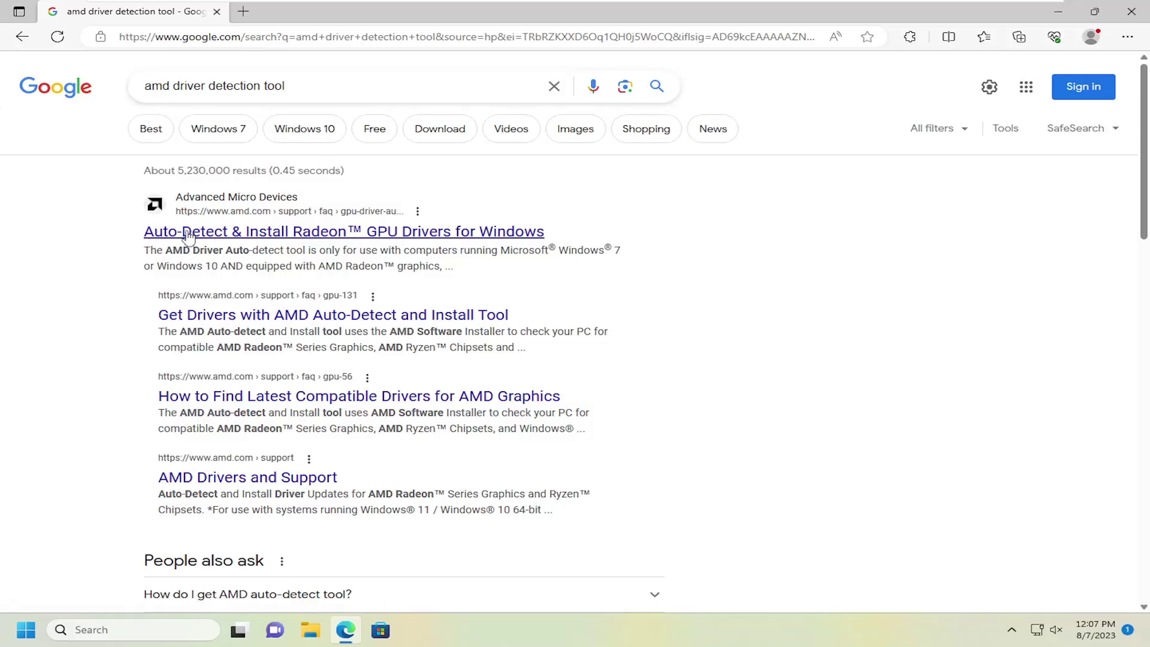
Step: Follow the AMD auto-detect result and its download instructions to AMD Drivers and Support, and download the Windows drivers
{"action": "left_click", "coordinate": [206, 237]}
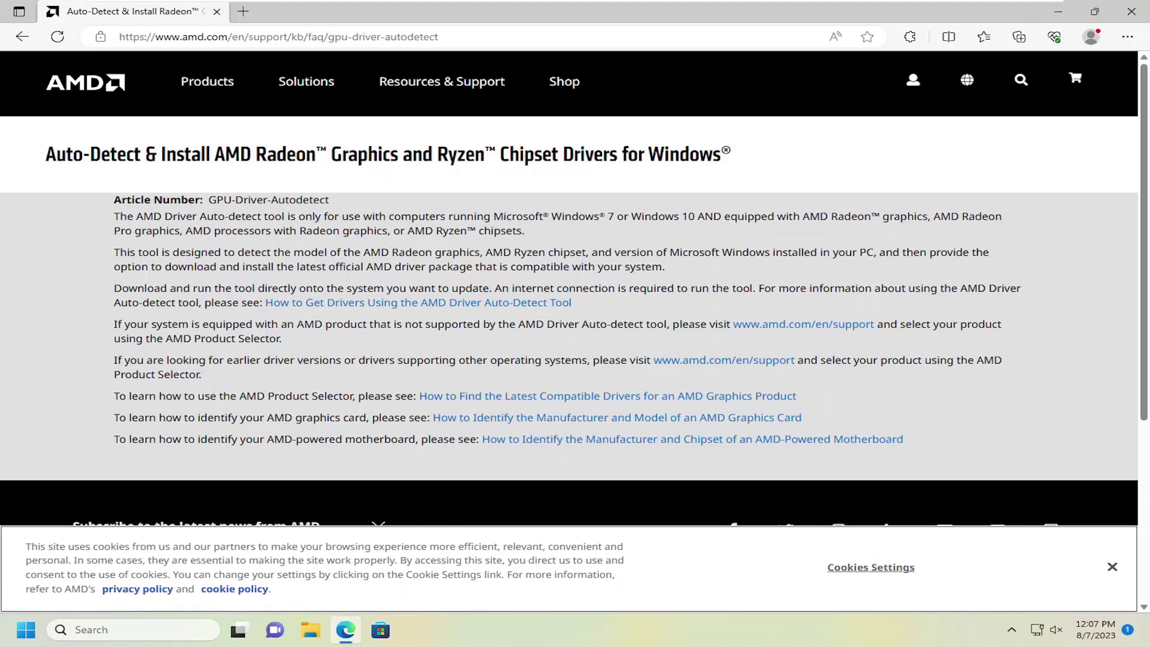
{"action": "left_click", "coordinate": [324, 309]}
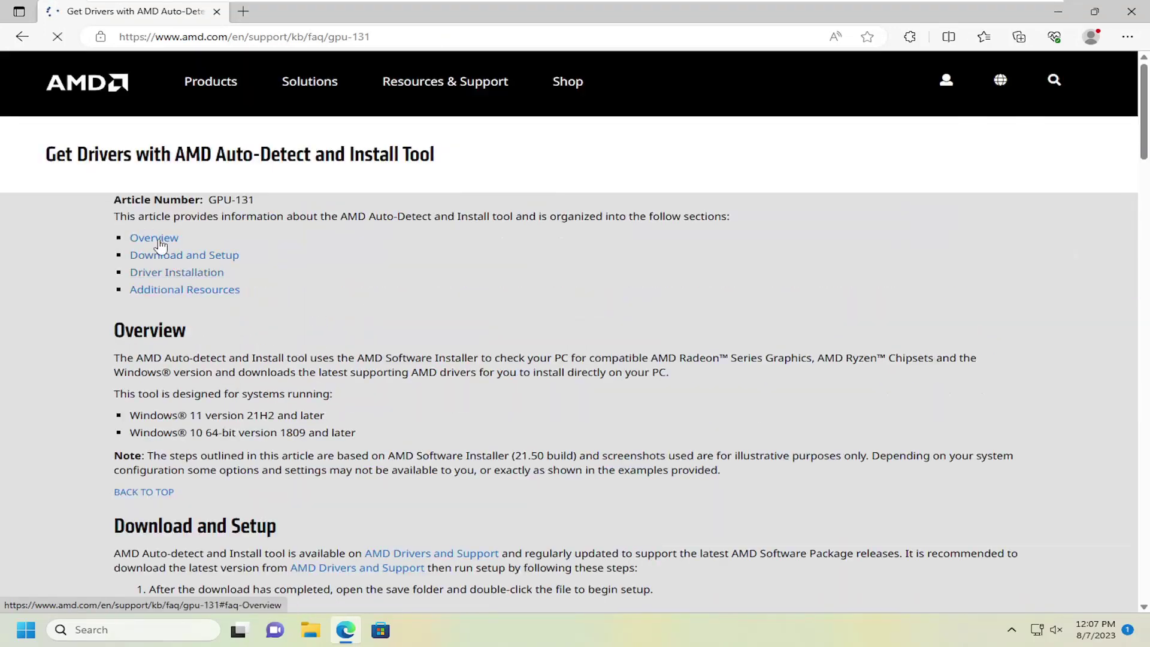
{"action": "left_click", "coordinate": [167, 259]}
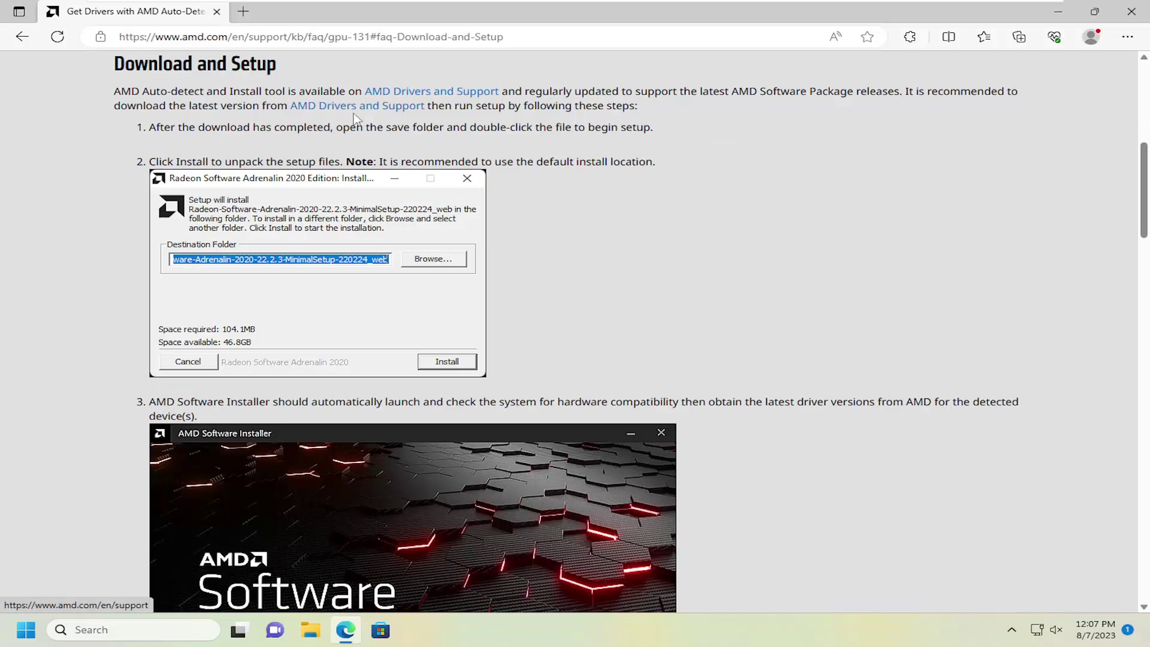
{"action": "left_click", "coordinate": [432, 93]}
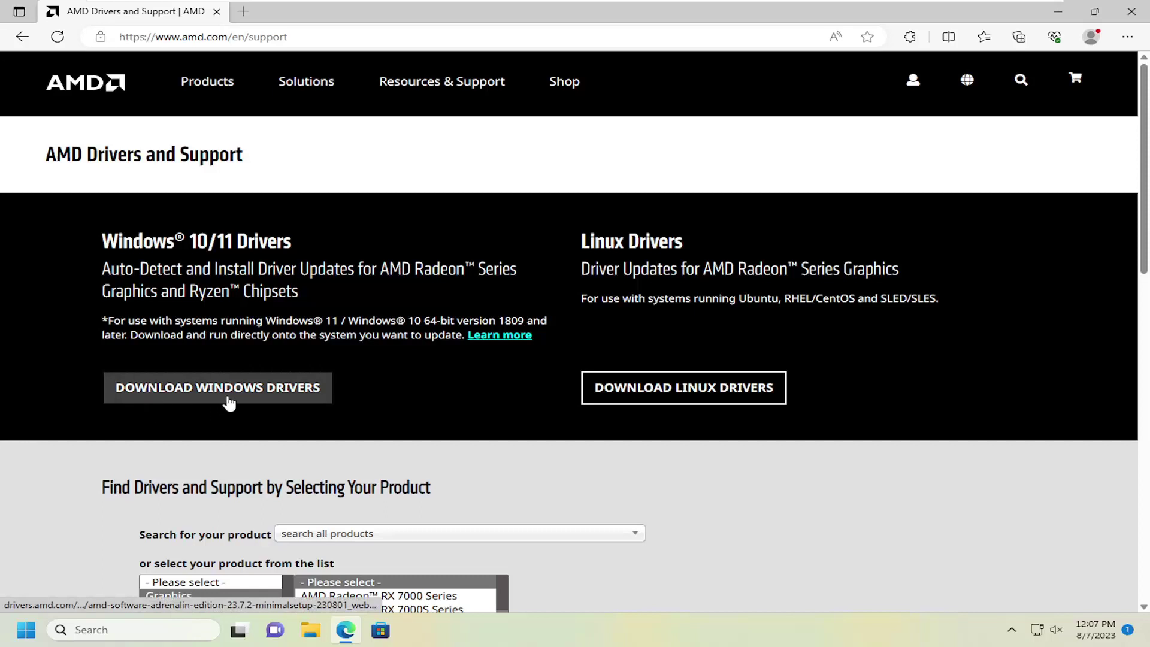
{"action": "left_click", "coordinate": [248, 398]}
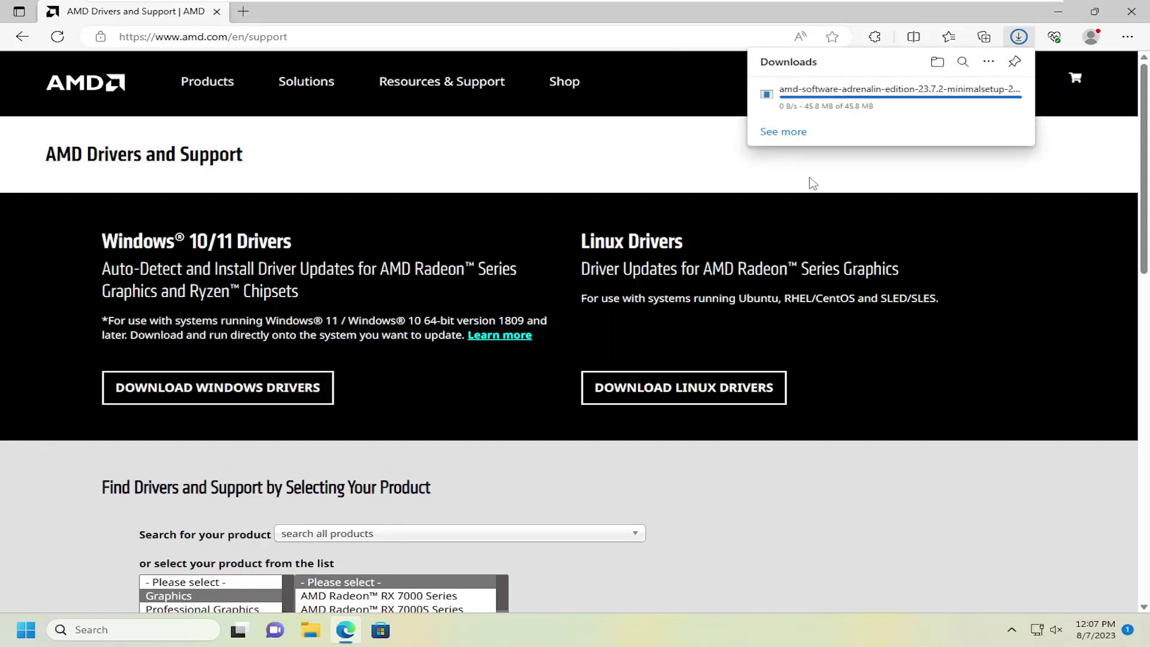
Step: Run the downloaded AMD Adrenalin 23.7.2 installer, allow its changes, install to the default folder, and minimize the browser and installer windows
{"action": "left_click", "coordinate": [782, 99]}
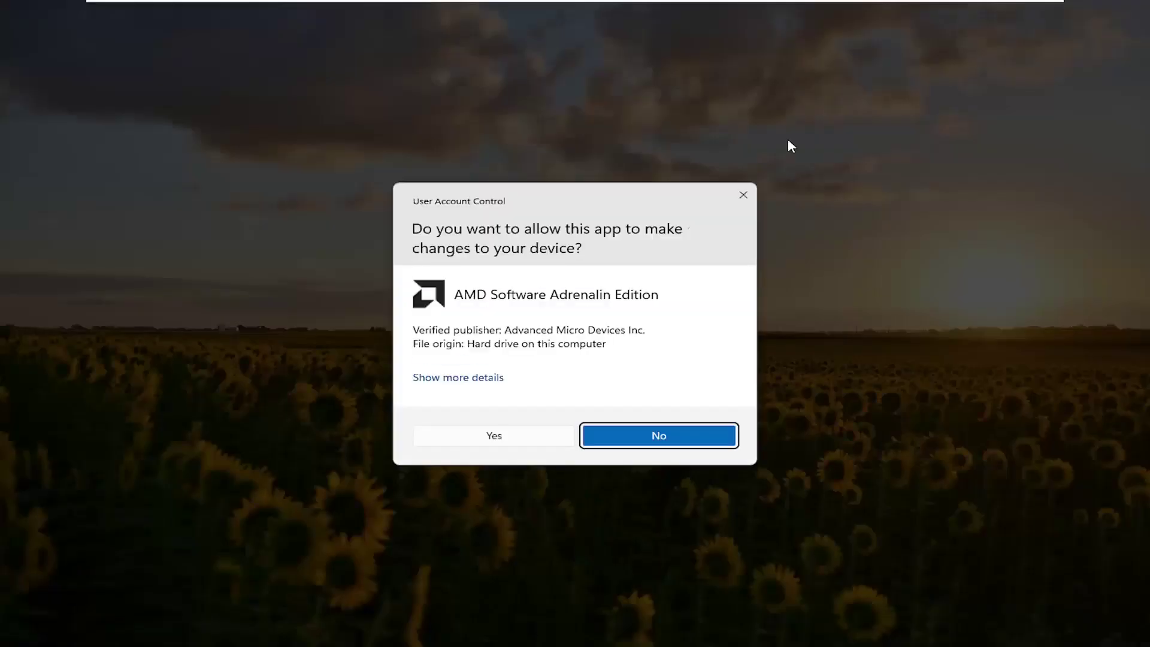
{"action": "left_click", "coordinate": [459, 440]}
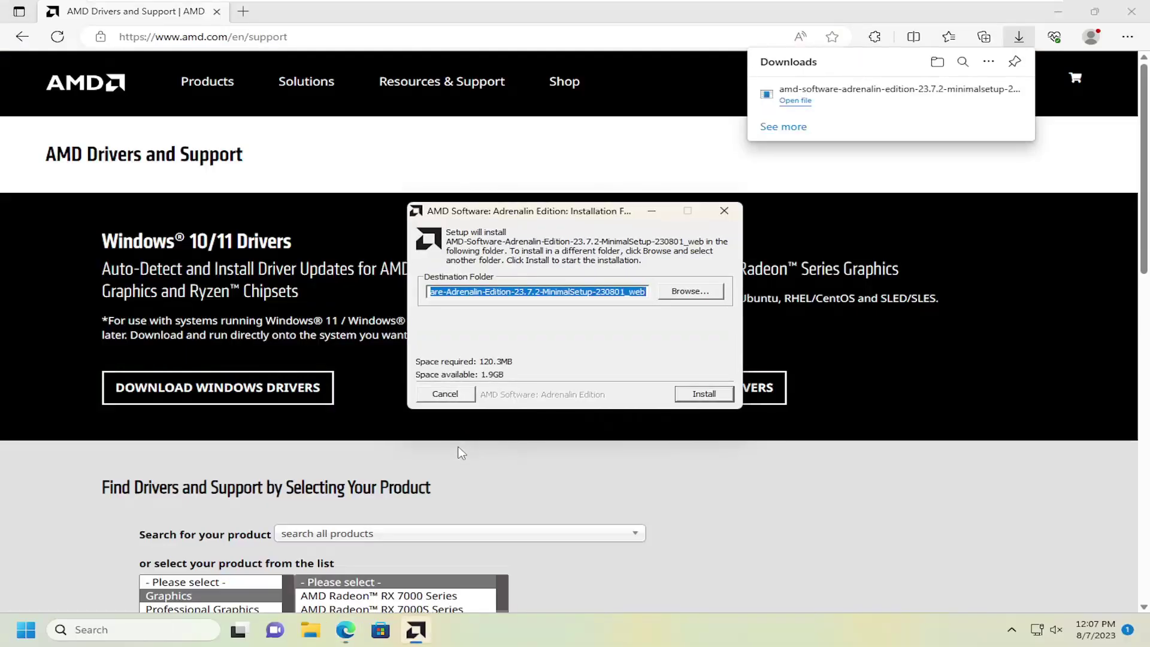
{"action": "left_click", "coordinate": [690, 394]}
{"action": "left_click", "coordinate": [1058, 12]}
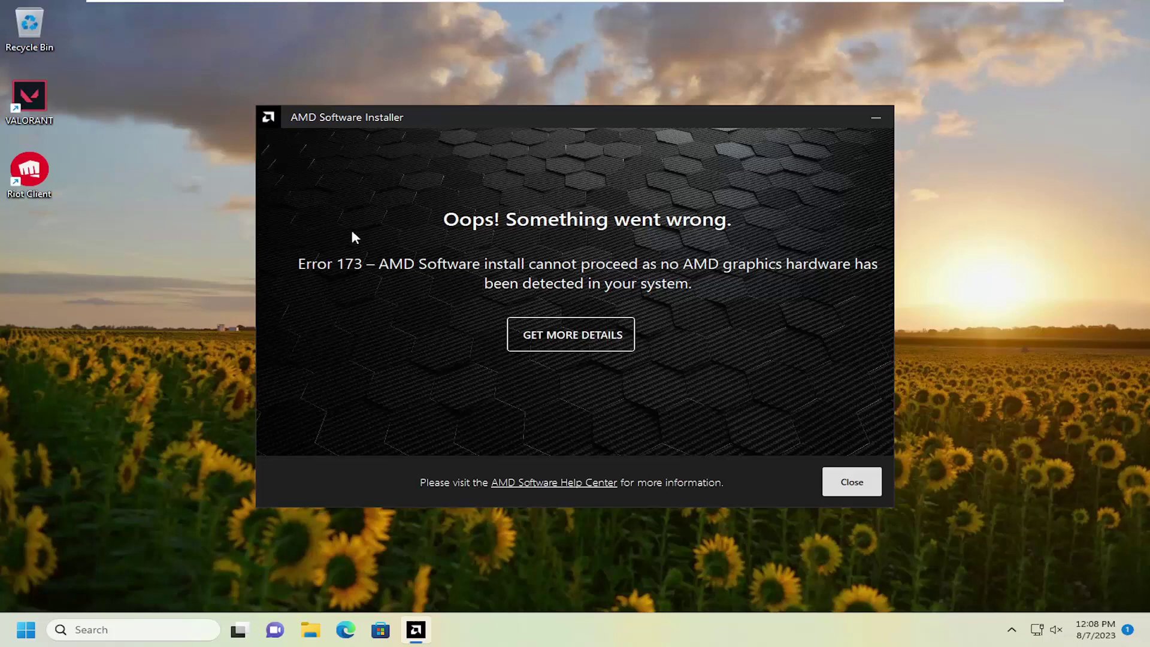
{"action": "left_click", "coordinate": [878, 118]}
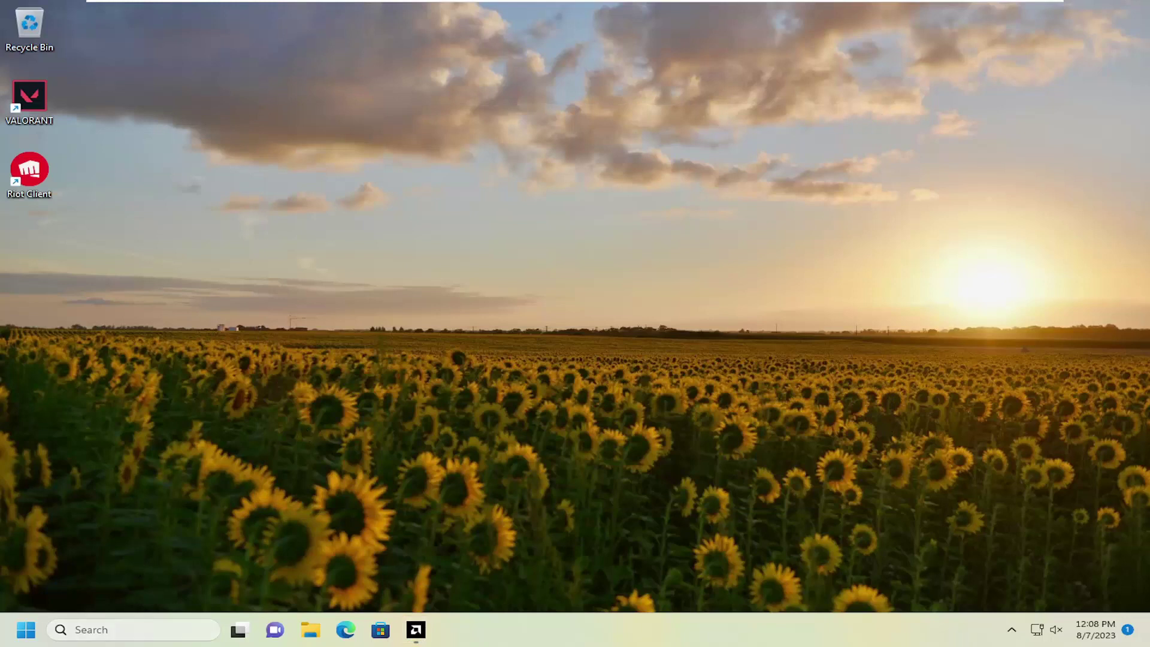
Step: Search Windows for "cmd" and open Command Prompt as administrator, allowing it to make changes
{"action": "left_click", "coordinate": [102, 630]}
{"action": "type", "text": "cmd"}
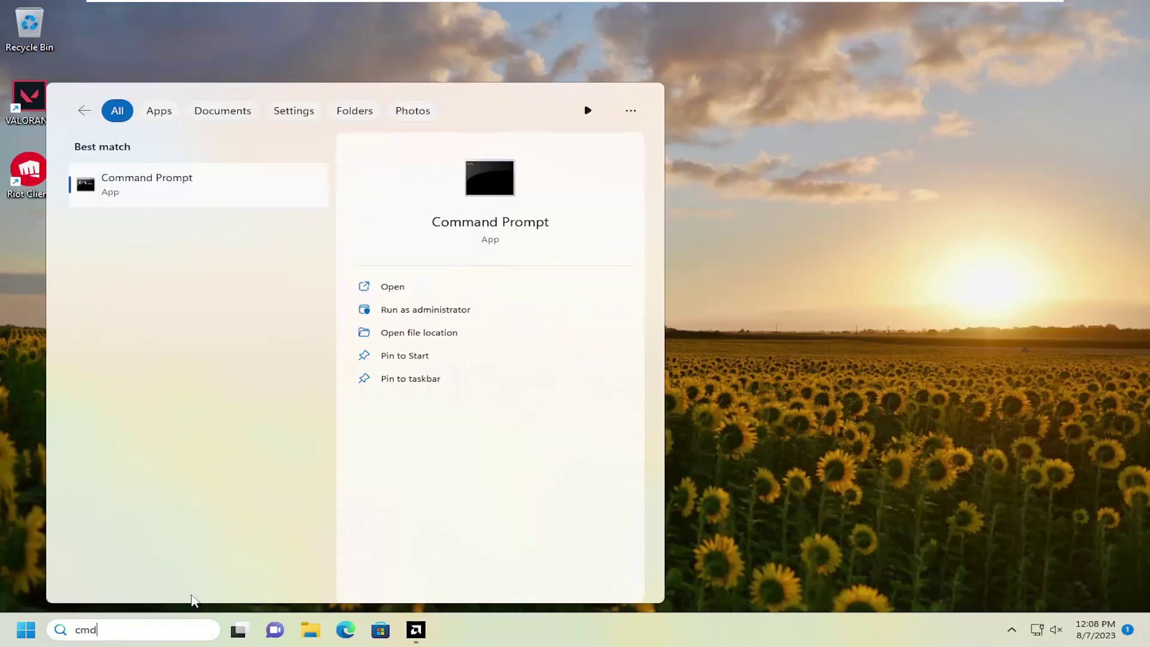
{"action": "right_click", "coordinate": [130, 190]}
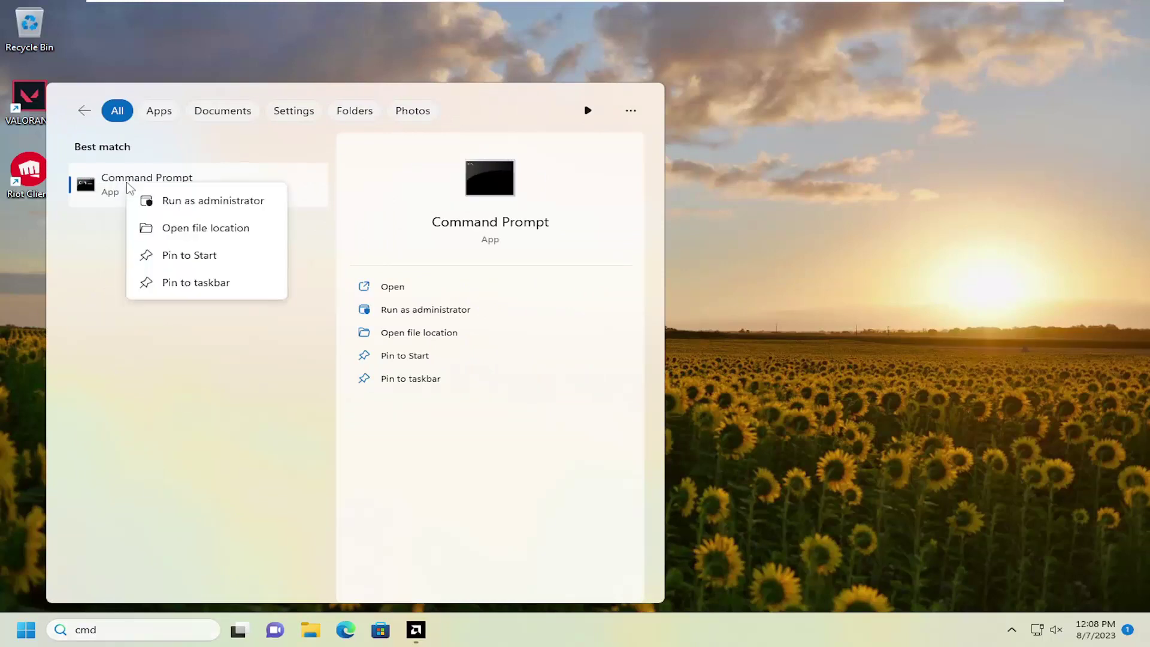
{"action": "left_click", "coordinate": [193, 201]}
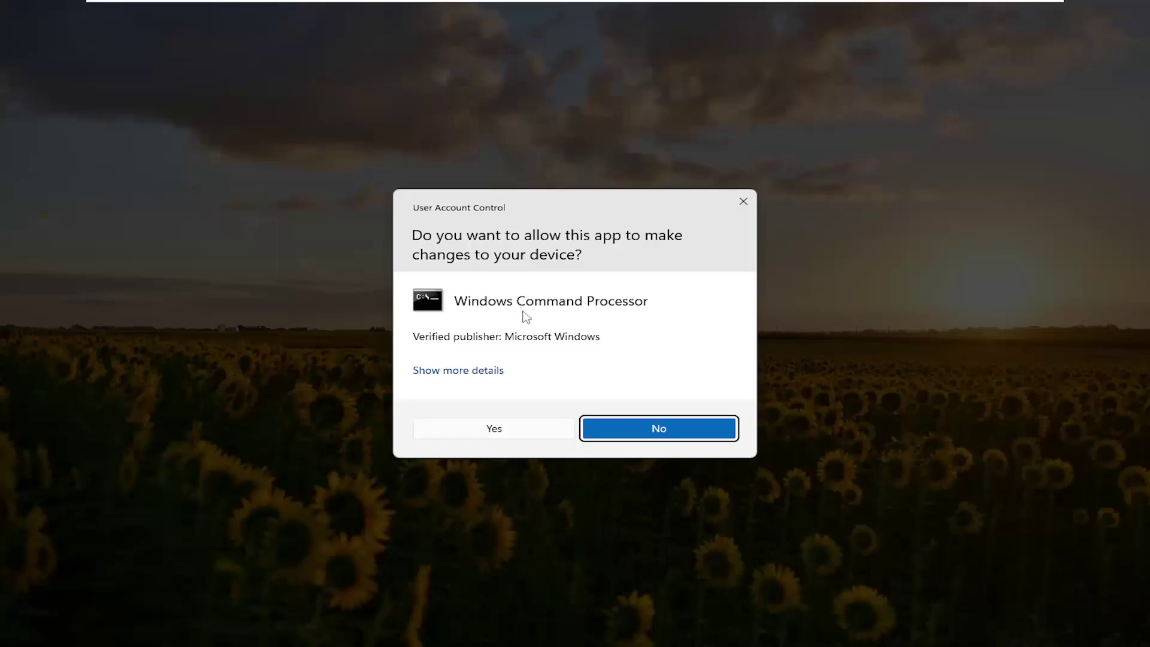
{"action": "left_click", "coordinate": [507, 430]}
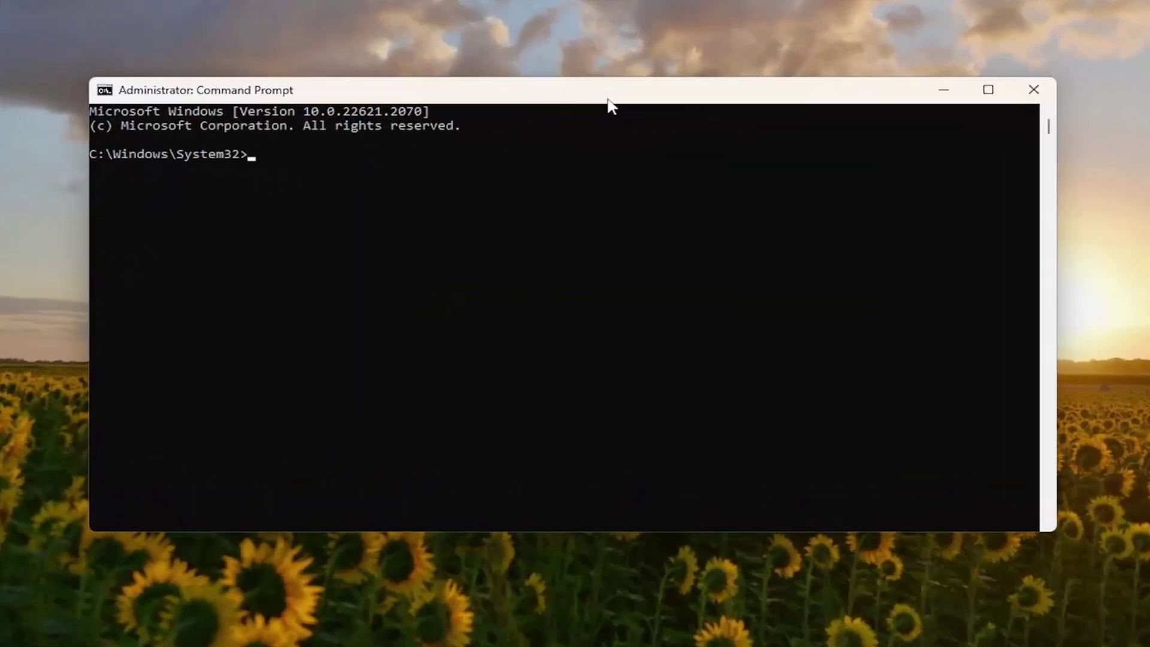
Step: Run the system file check "sfc /scannow" and close Command Prompt once the scan has finished
{"action": "type", "text": "sfc /scannow"}
{"action": "key", "text": "Return"}
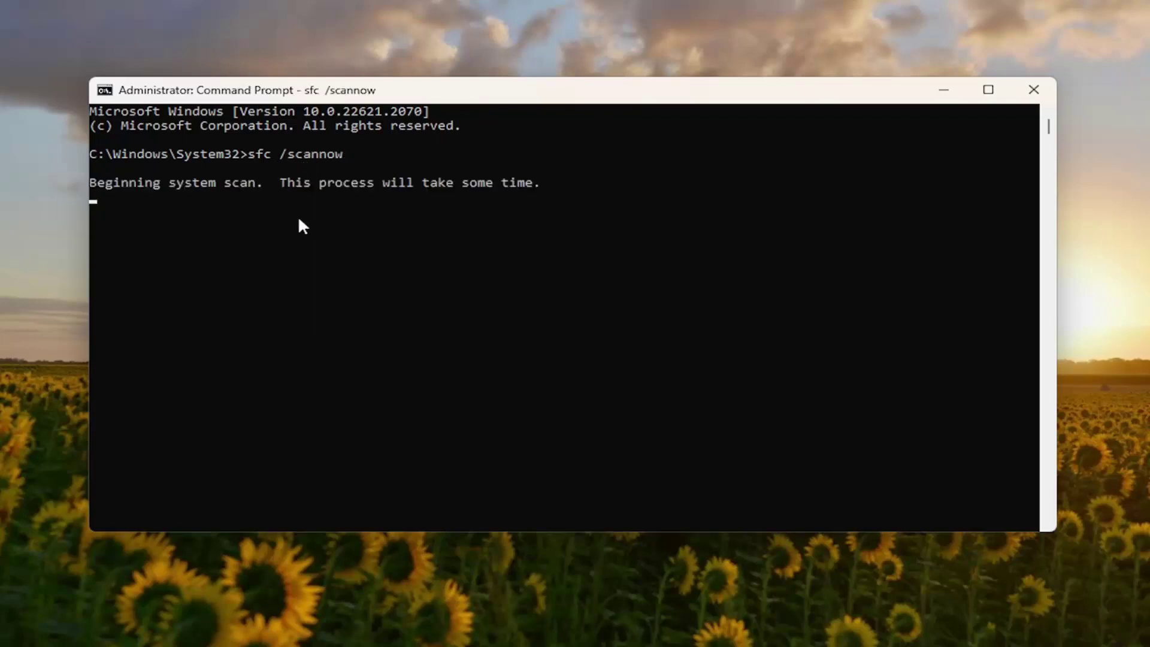
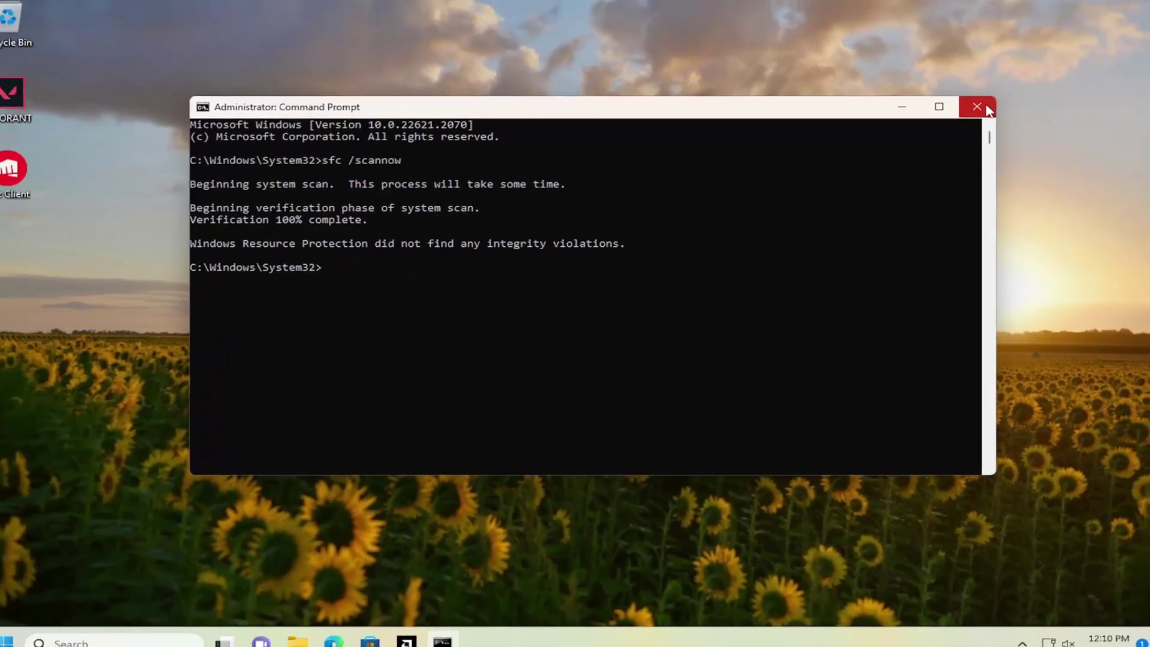
{"action": "left_click", "coordinate": [1033, 89]}
Step: Close the minimized AMD Software Installer and restart the computer
{"action": "right_click", "coordinate": [415, 630]}
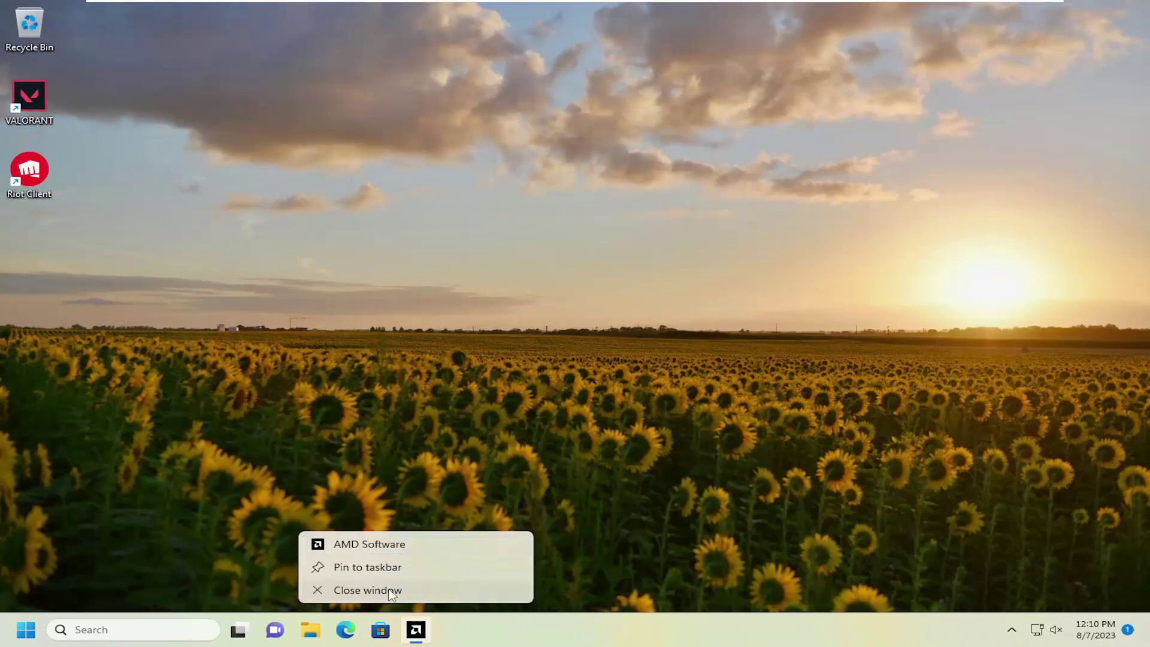
{"action": "left_click", "coordinate": [390, 590]}
{"action": "key", "text": "super+x"}
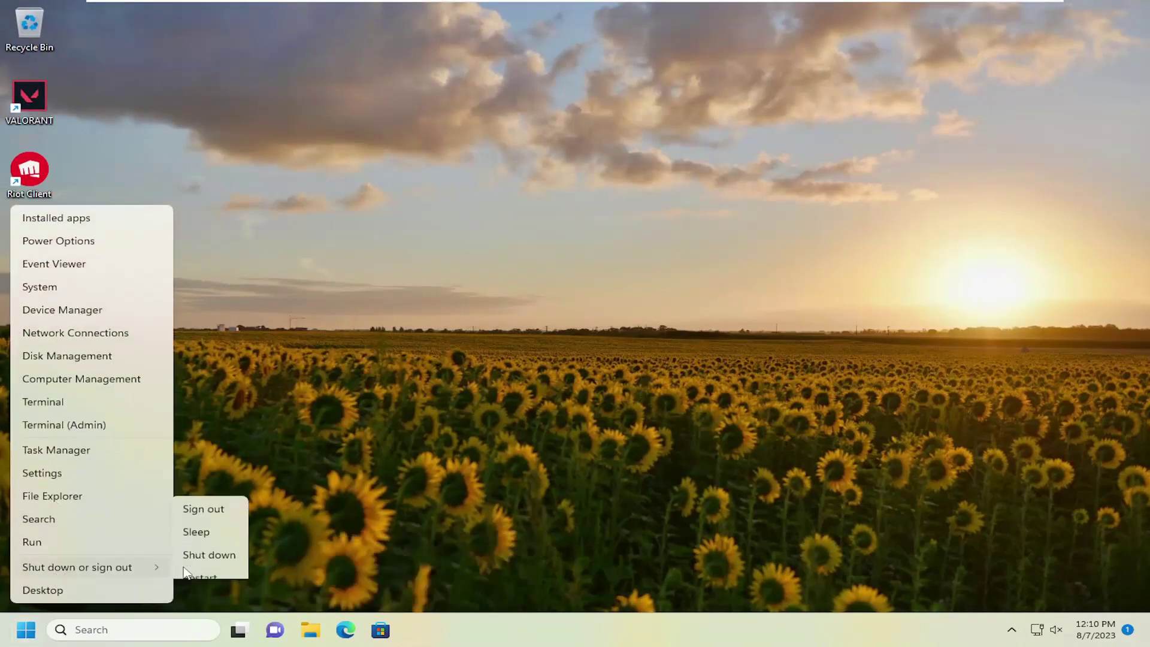
{"action": "left_click", "coordinate": [196, 527]}
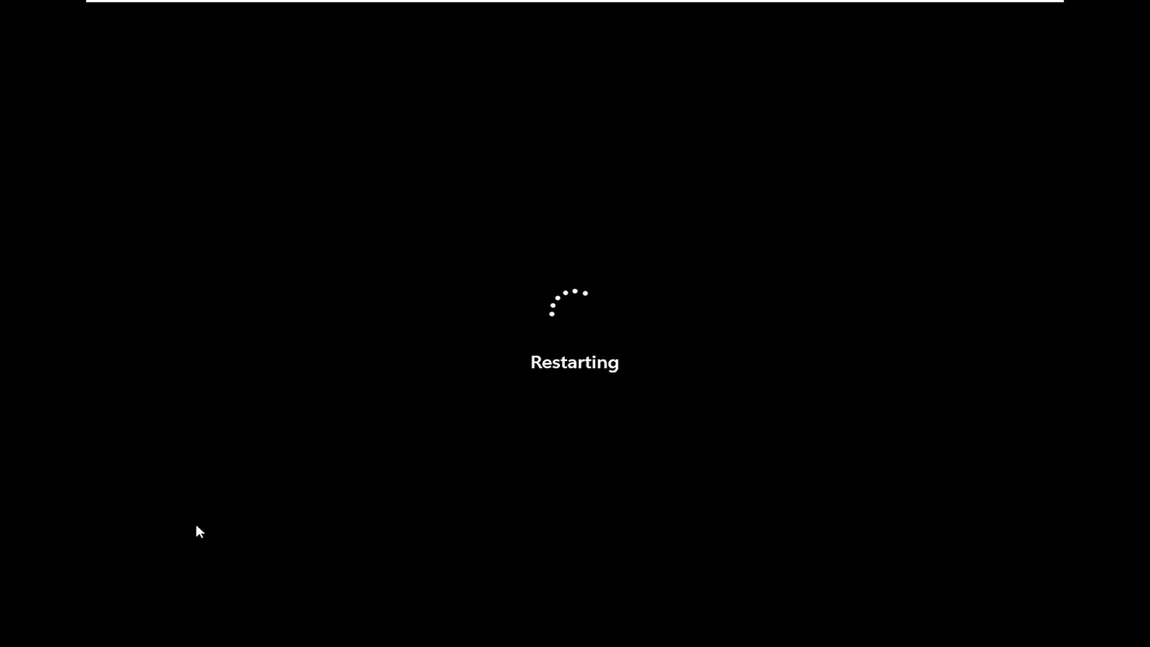